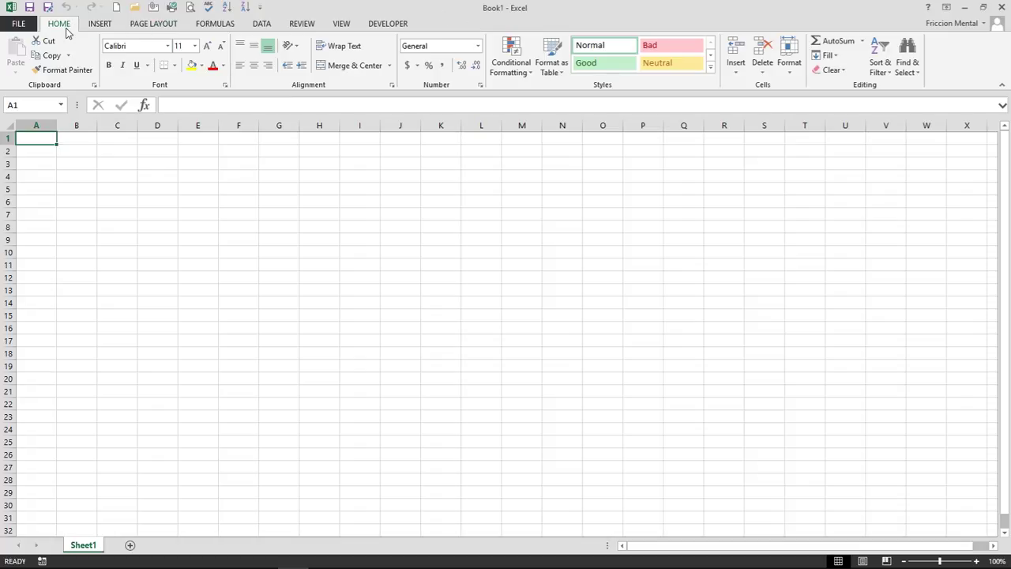
# Create a new workbook, SalesReport1, from the Sales Report template via FILE > New
pyautogui.click(19, 24)
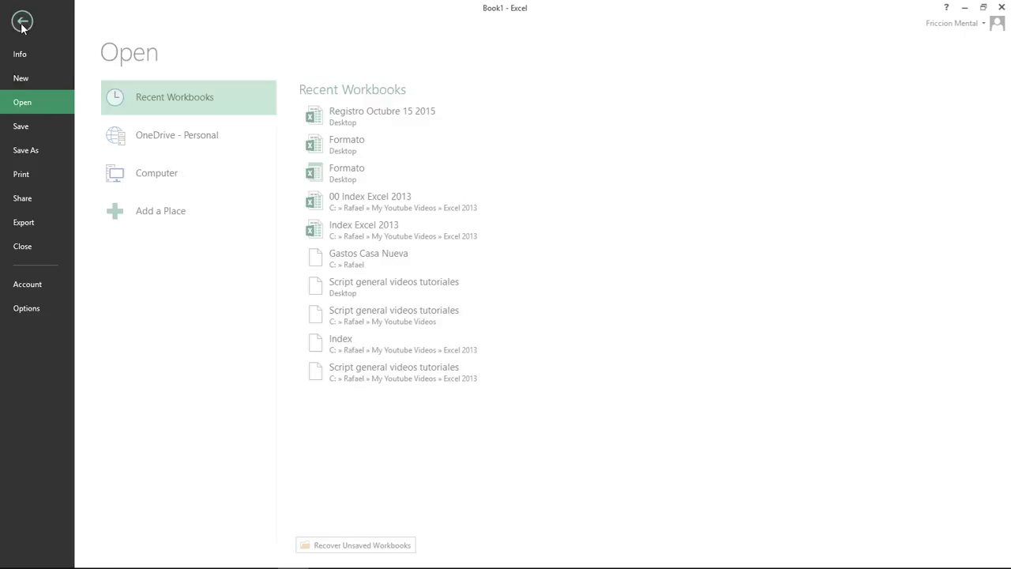
pyautogui.click(37, 75)
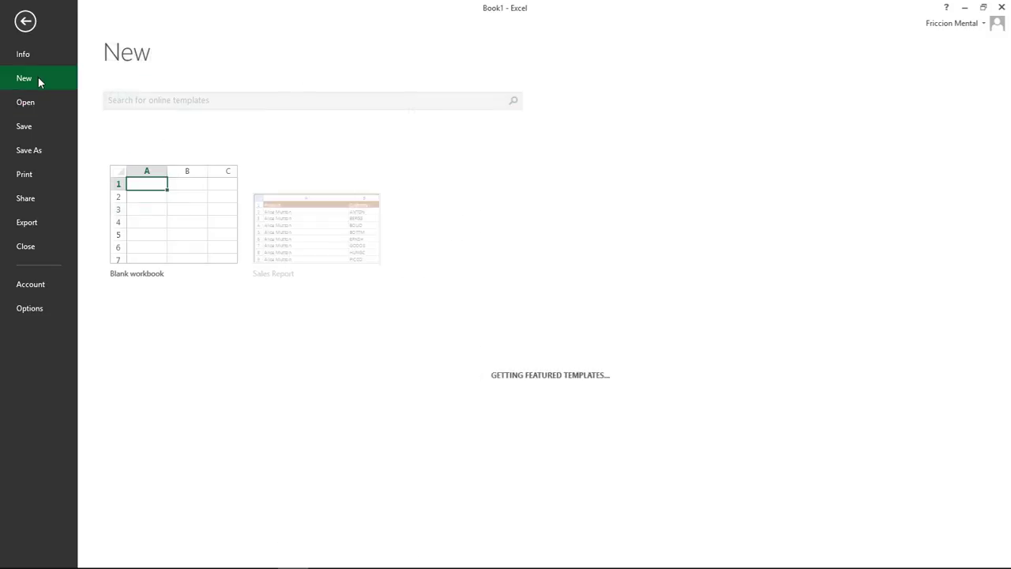
pyautogui.click(331, 241)
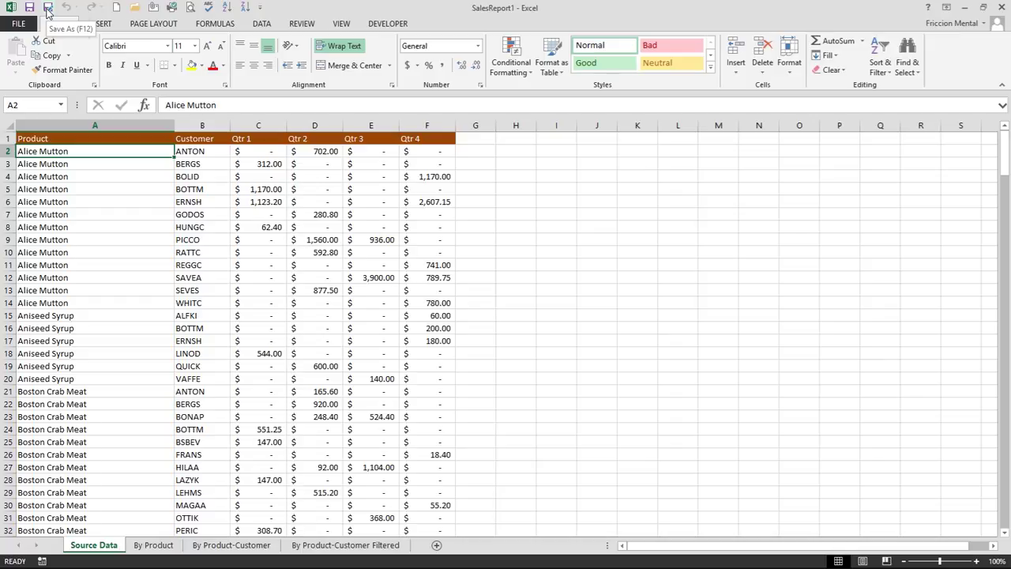
# Start Save As for SalesReport1 and pick PDF as the file type
pyautogui.click(47, 7)
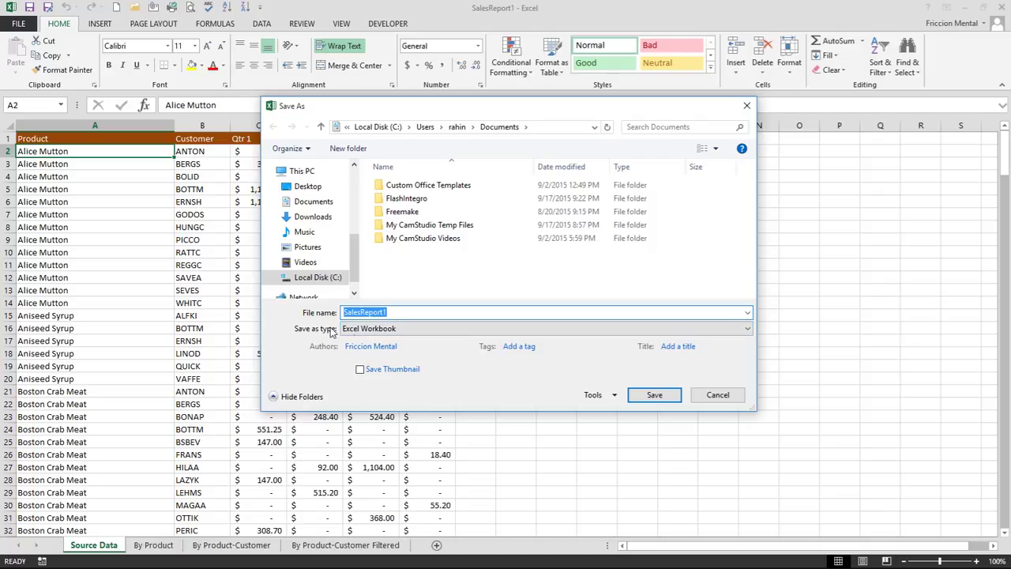
pyautogui.click(412, 332)
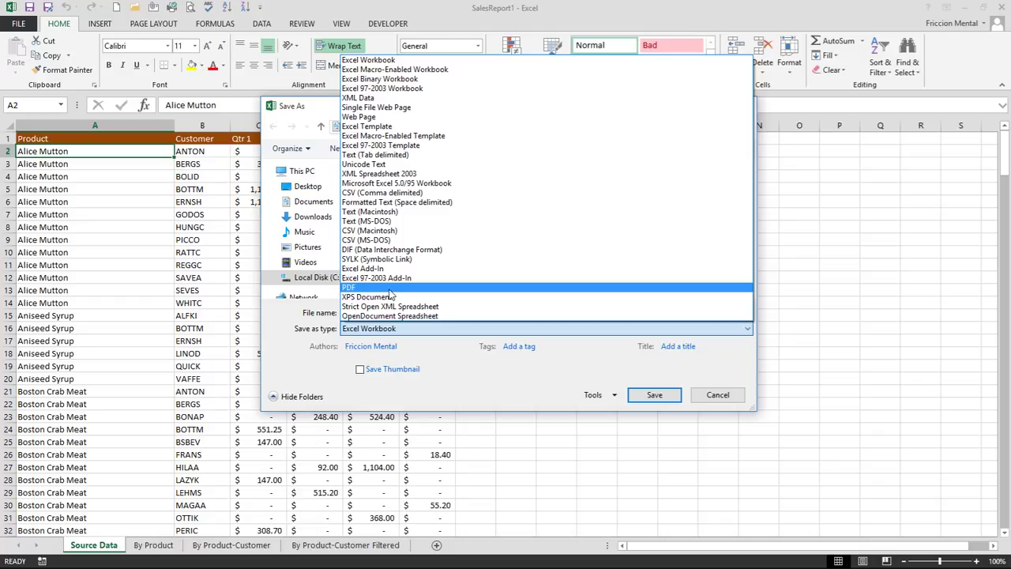
pyautogui.click(389, 288)
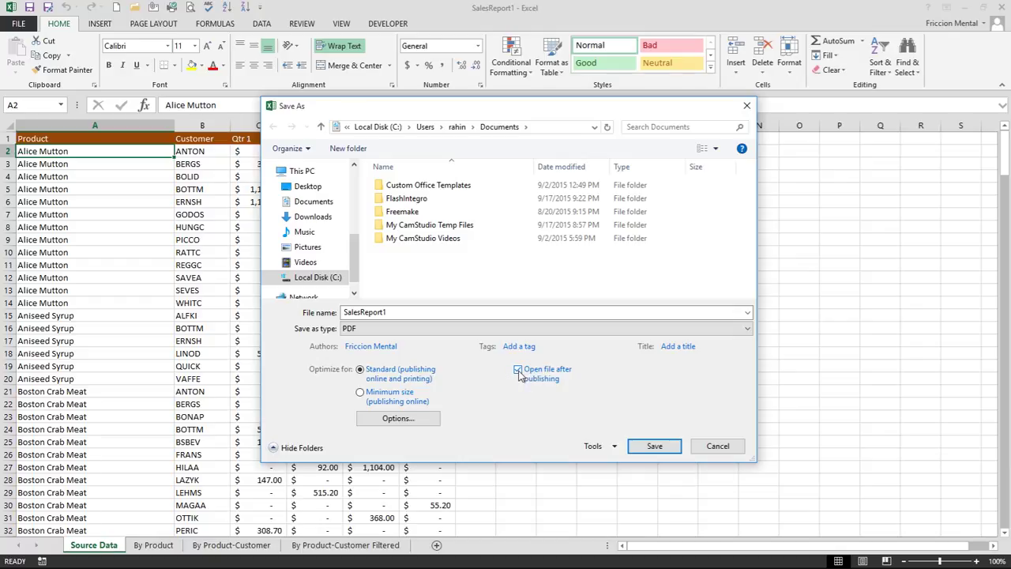
# Keep 'Open file after publishing' checked, confirm the PDF Options, and choose the Desktop folder
pyautogui.click(519, 371)
pyautogui.click(518, 371)
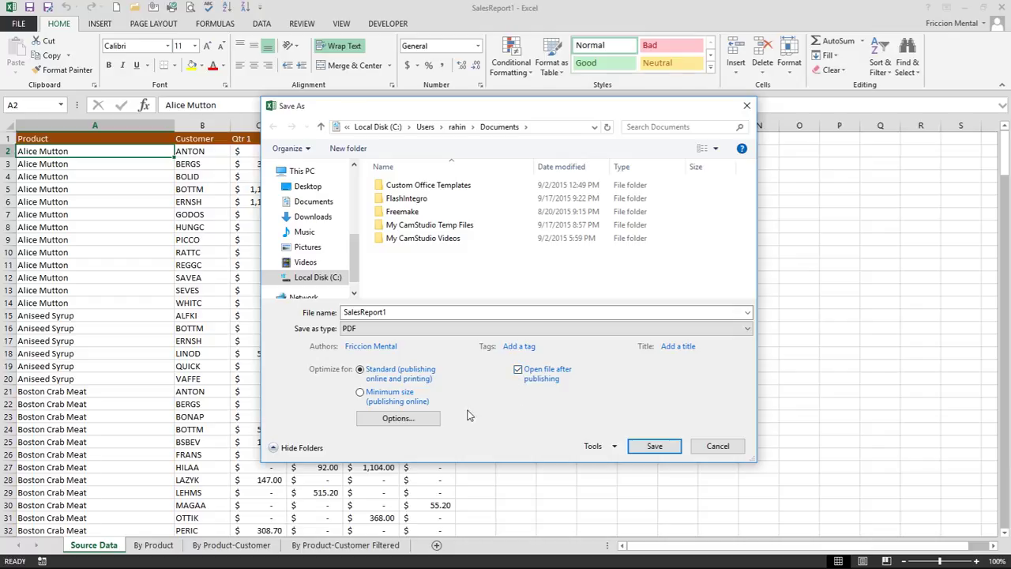
pyautogui.click(428, 423)
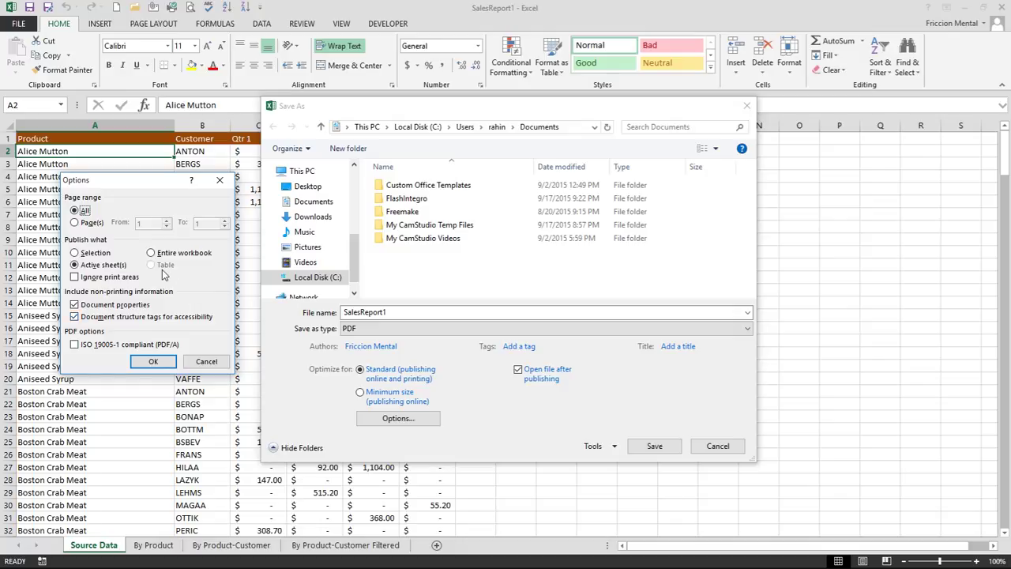
pyautogui.click(155, 362)
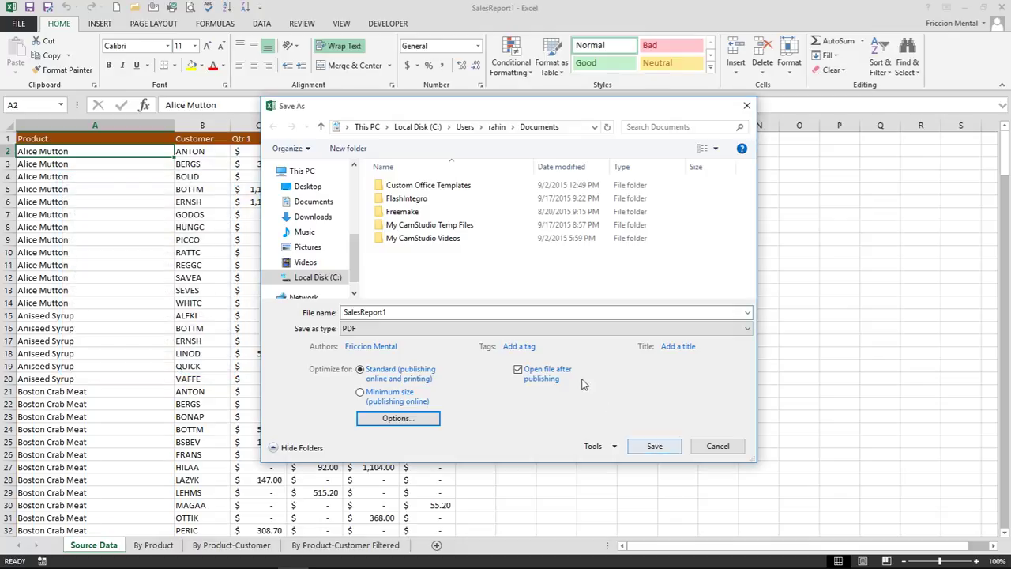
pyautogui.moveTo(308, 186)
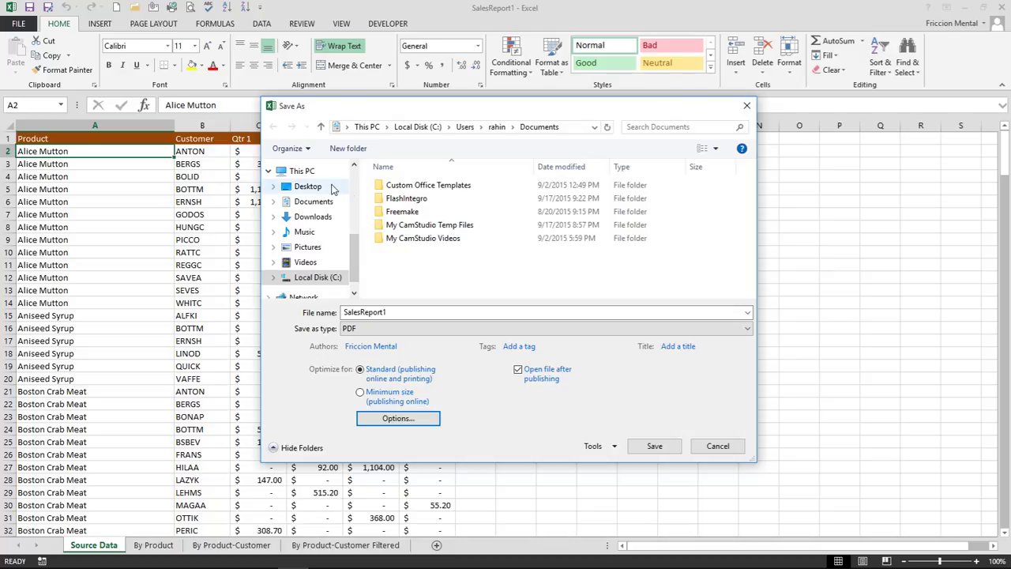
pyautogui.click(333, 188)
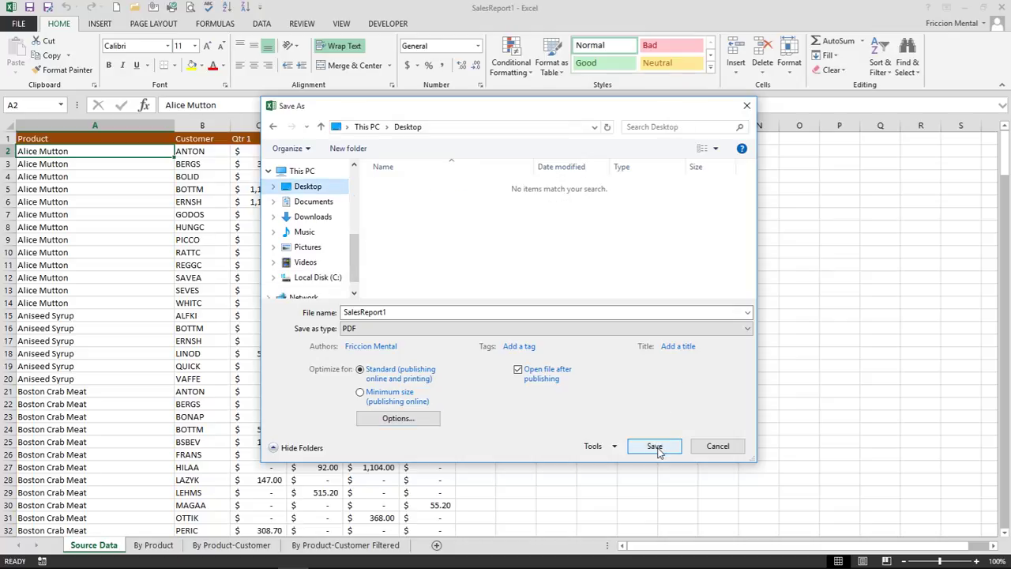
# Publish SalesReport1.pdf, then scroll through all six pages to the final Veggie-spread rows
pyautogui.click(656, 447)
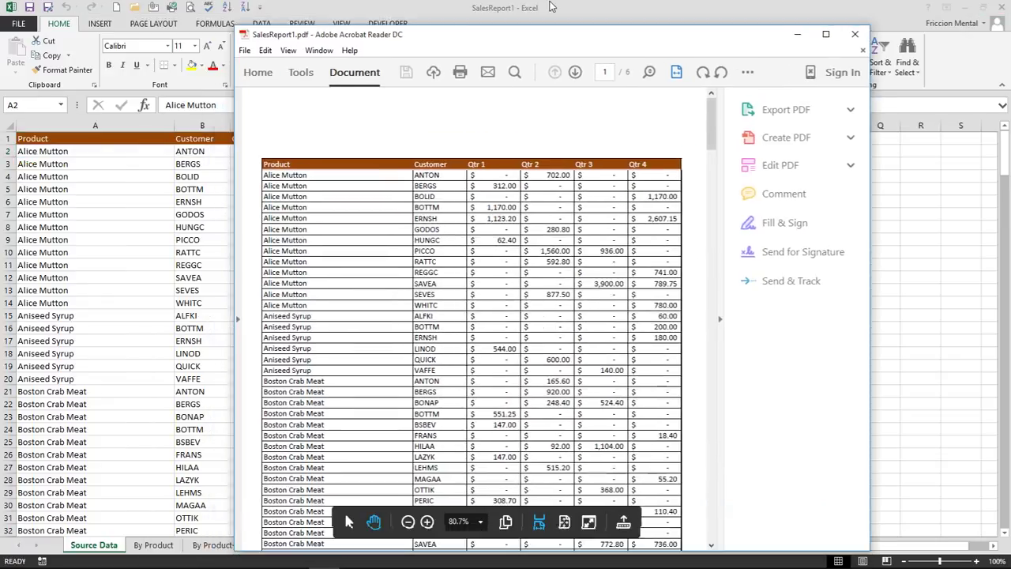
pyautogui.scroll(-2, 586, 299)
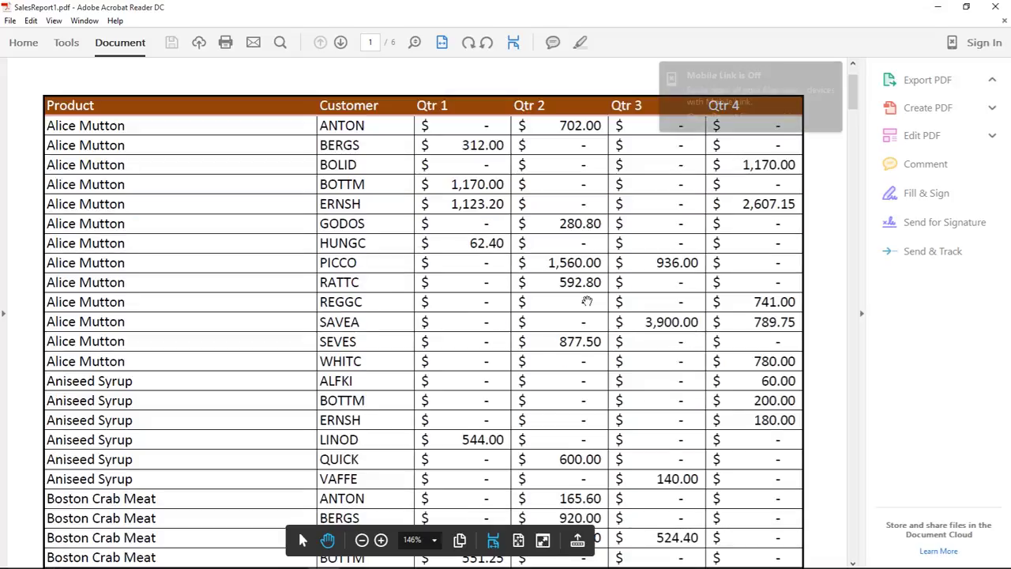
pyautogui.scroll(-5, 521, 316)
pyautogui.scroll(-3, 460, 327)
pyautogui.scroll(-8, 455, 331)
pyautogui.scroll(-5, 455, 330)
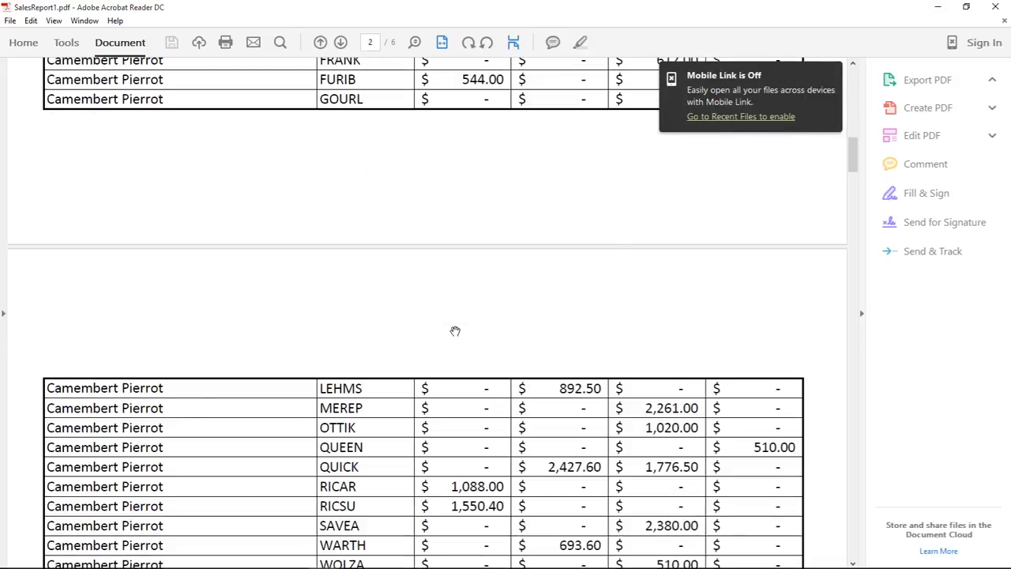
pyautogui.scroll(-10, 456, 332)
pyautogui.scroll(-5, 456, 331)
pyautogui.scroll(-6, 454, 333)
pyautogui.scroll(-5, 454, 333)
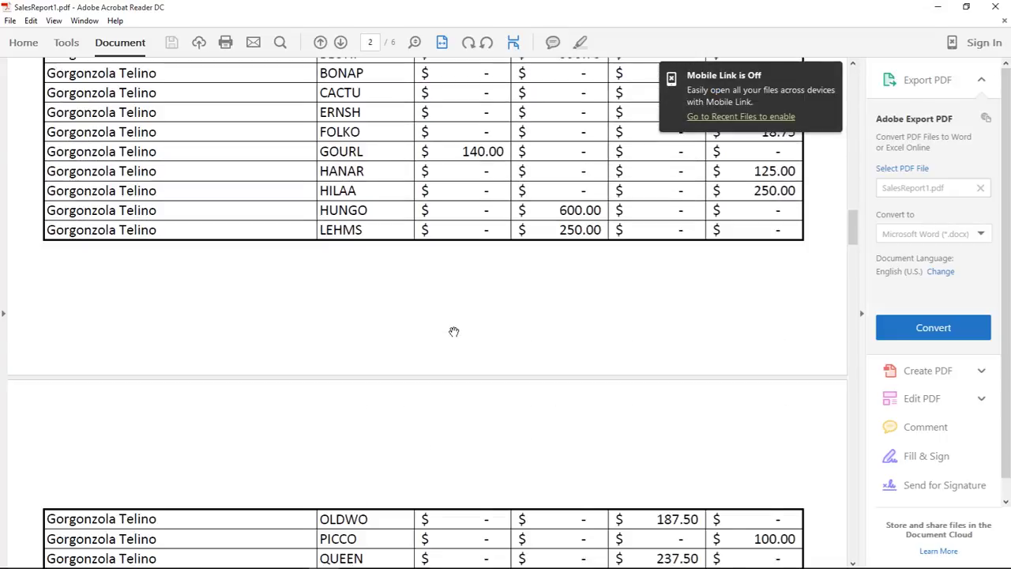
pyautogui.scroll(-12, 455, 332)
pyautogui.scroll(-5, 454, 333)
pyautogui.scroll(-6, 454, 332)
pyautogui.scroll(-10, 455, 330)
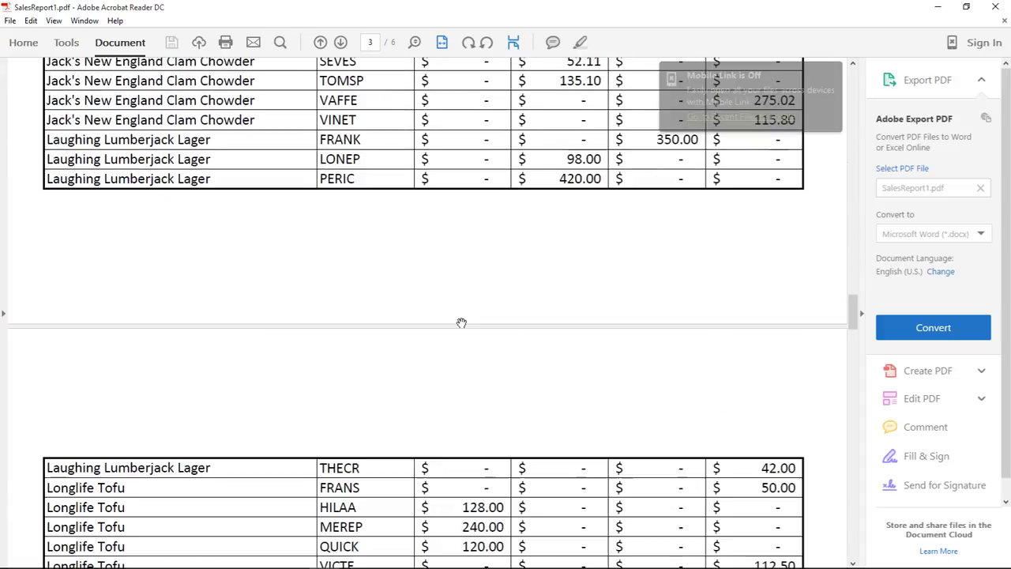
pyautogui.scroll(-5, 466, 316)
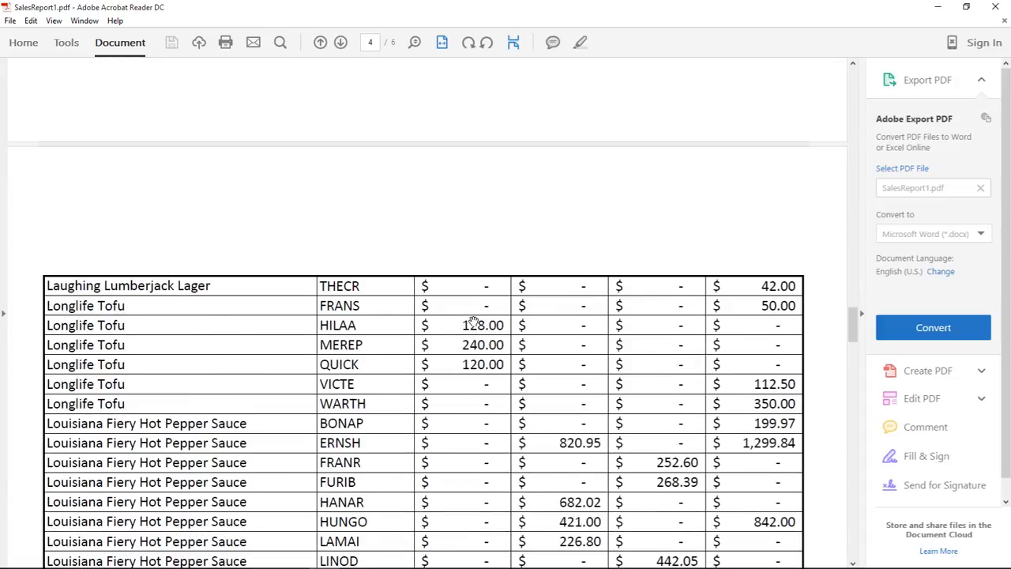
pyautogui.scroll(-10, 472, 323)
pyautogui.scroll(-5, 472, 322)
pyautogui.scroll(-5, 472, 322)
pyautogui.scroll(-5, 472, 322)
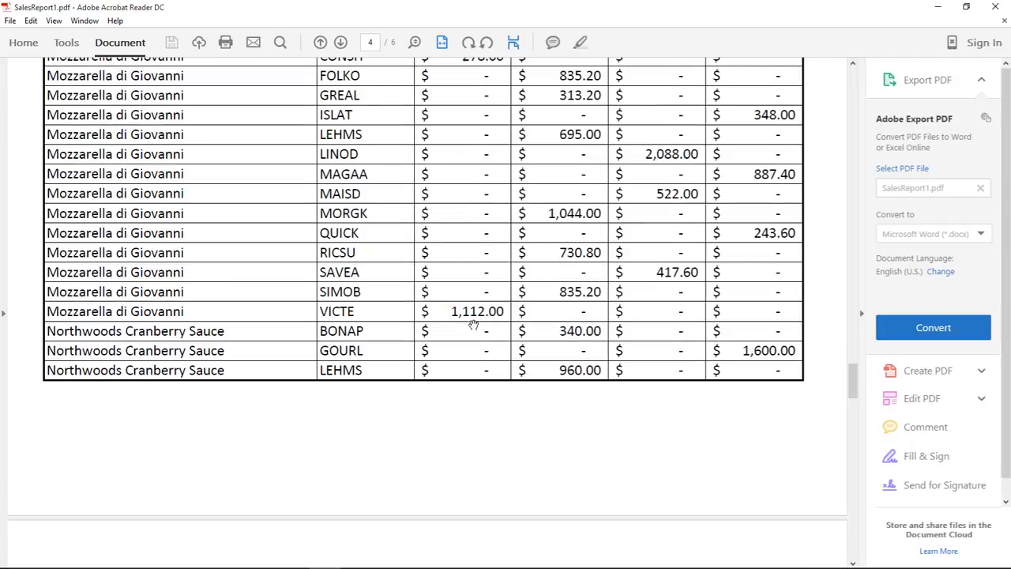
pyautogui.scroll(-4, 473, 325)
pyautogui.scroll(-5, 474, 326)
pyautogui.scroll(-5, 474, 326)
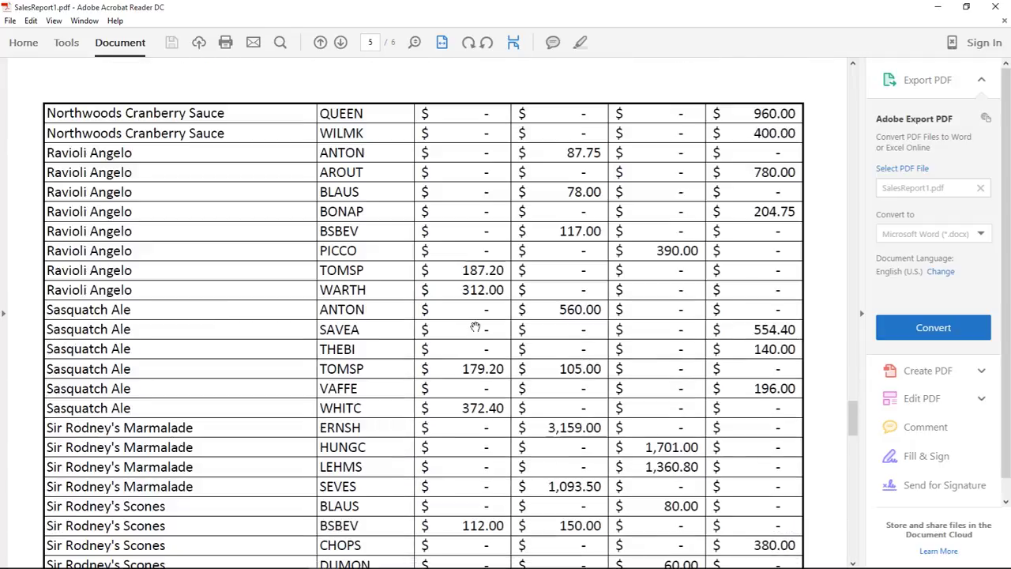
pyautogui.scroll(-5, 475, 325)
pyautogui.scroll(-2, 474, 325)
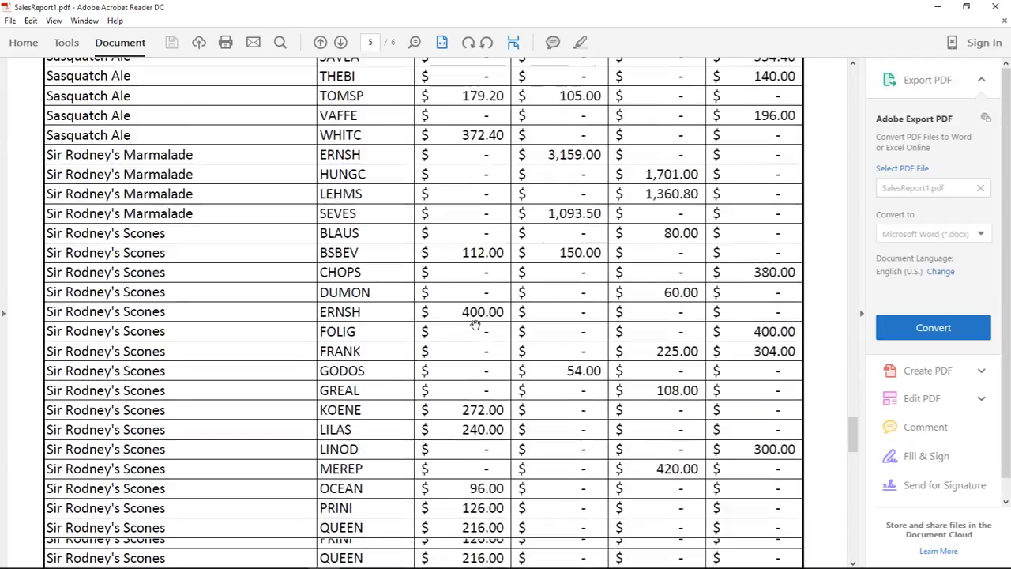
pyautogui.scroll(-3, 474, 325)
pyautogui.scroll(-3, 472, 324)
pyautogui.scroll(-5, 473, 325)
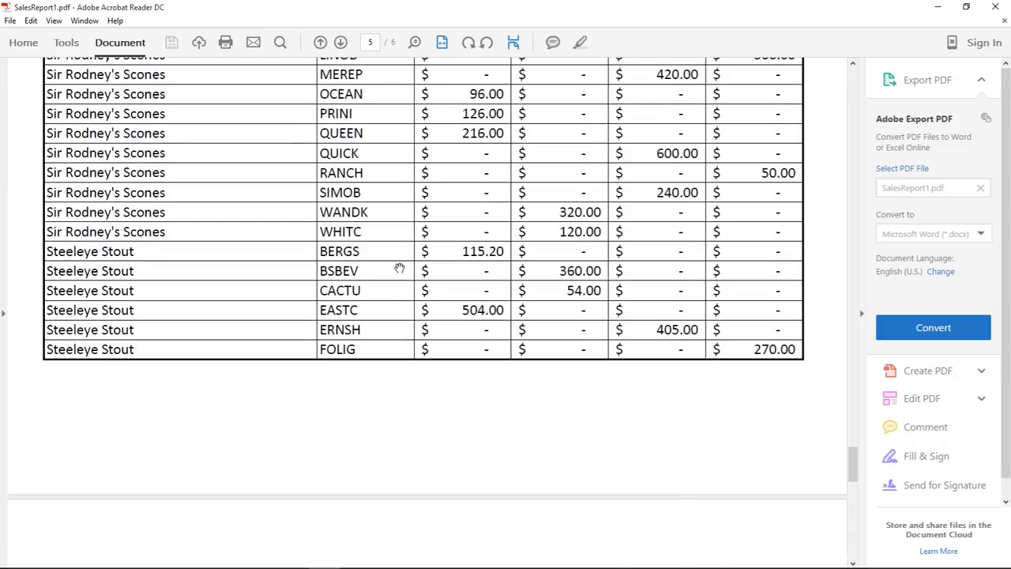
pyautogui.scroll(-10, 406, 277)
pyautogui.scroll(-5, 411, 284)
pyautogui.scroll(-4, 415, 297)
pyautogui.scroll(-1, 415, 300)
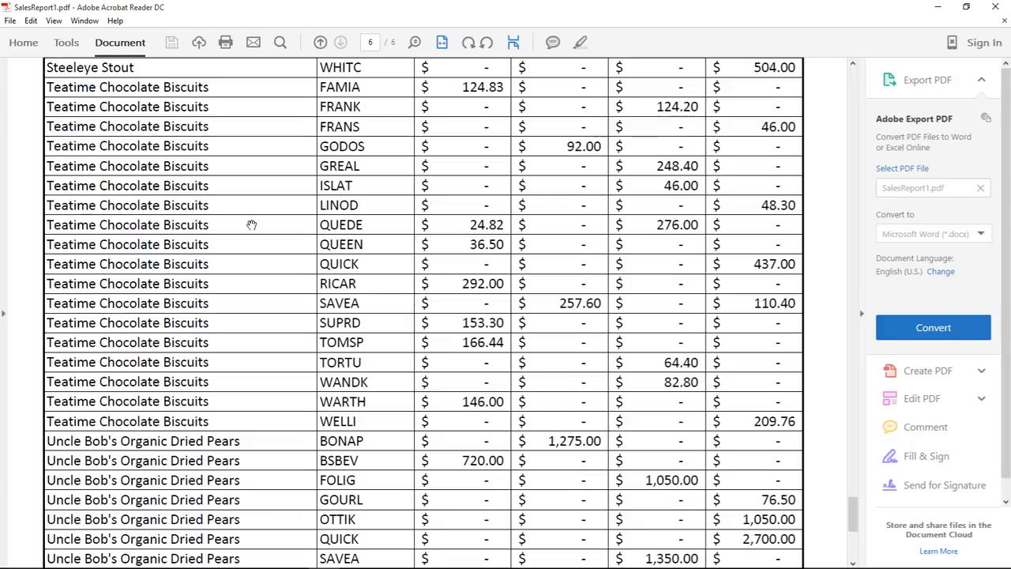
pyautogui.scroll(-8, 585, 284)
pyautogui.scroll(-4, 583, 286)
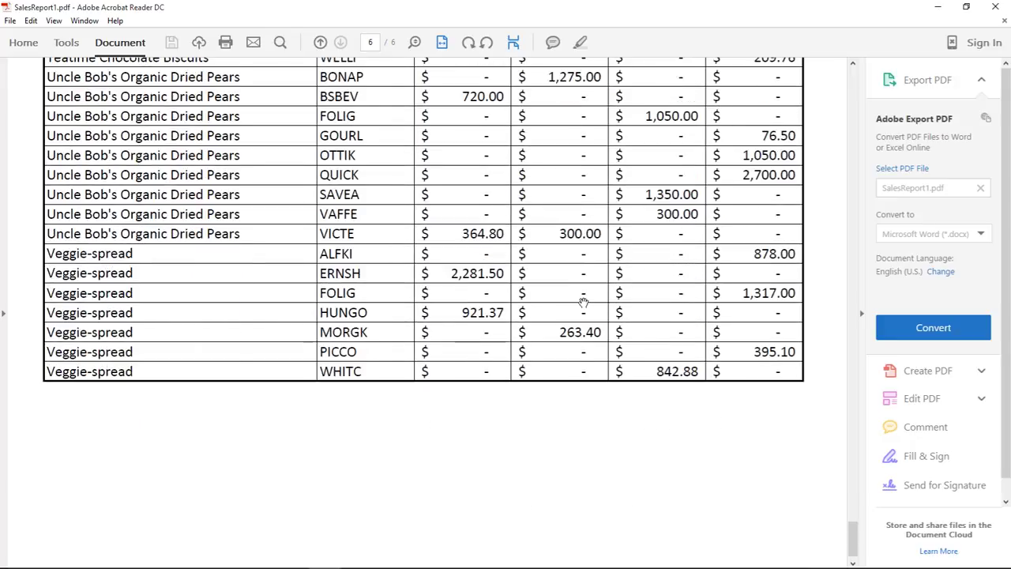
pyautogui.scroll(-1, 583, 287)
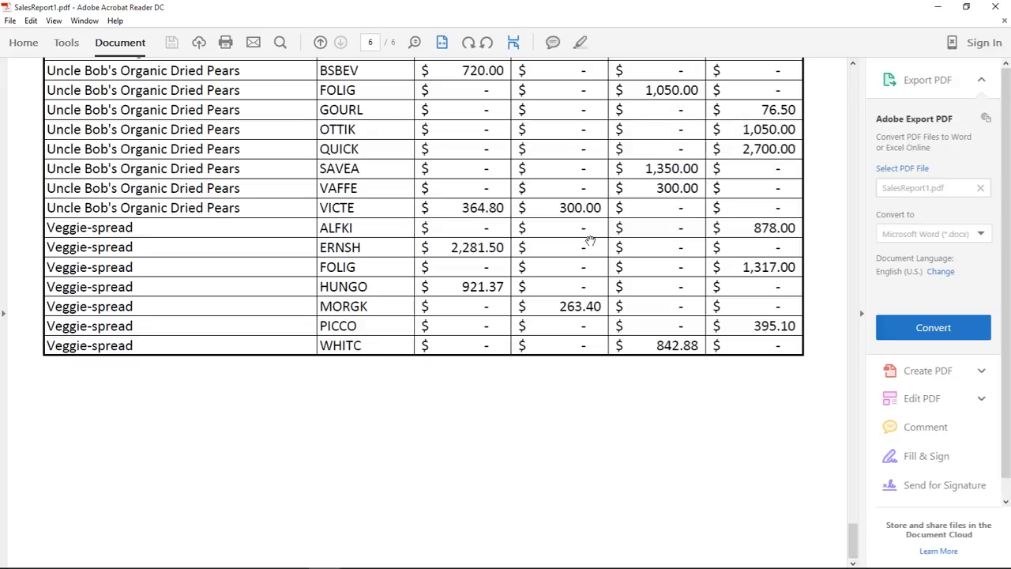
# Close Acrobat Reader and view the By Product, By Product-Customer, Filtered and Source Data sheets
pyautogui.click(997, 7)
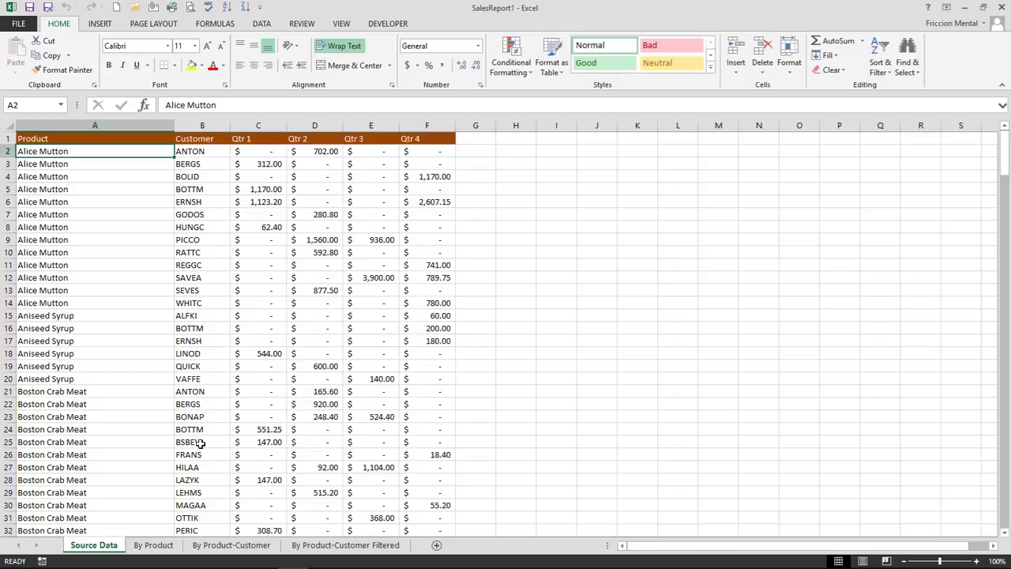
pyautogui.click(153, 545)
pyautogui.click(217, 545)
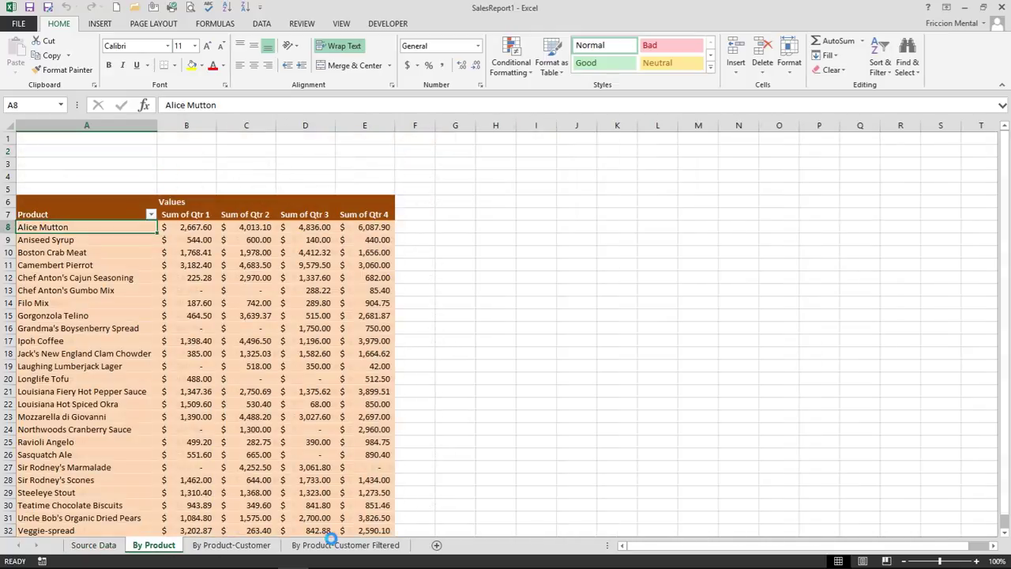
pyautogui.click(341, 546)
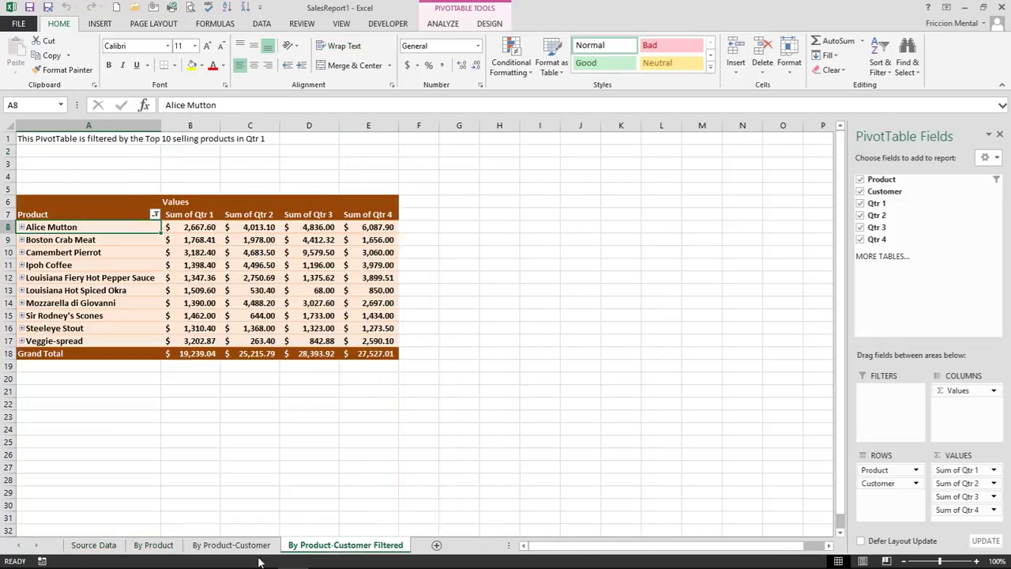
pyautogui.click(102, 547)
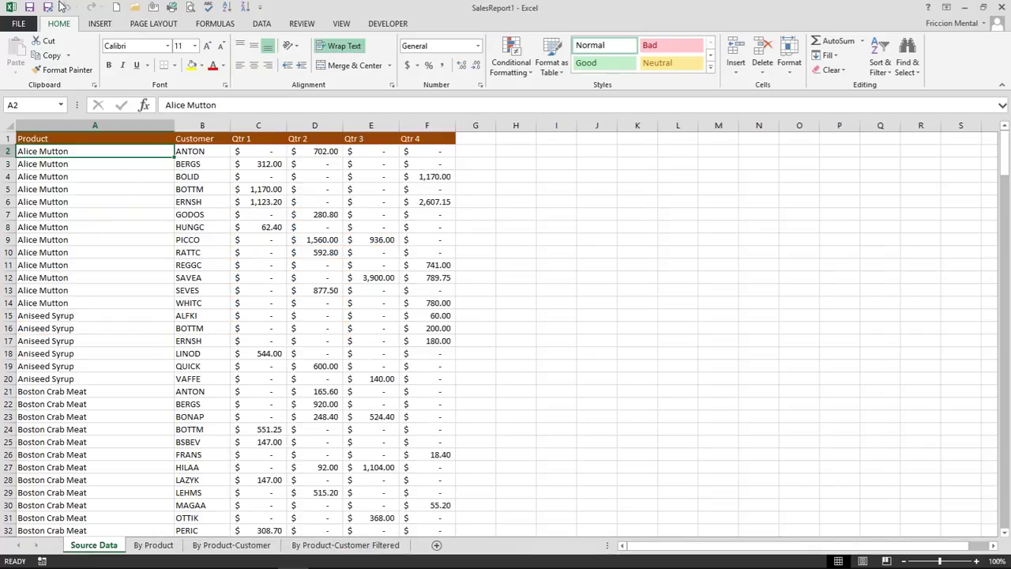
pyautogui.click(46, 10)
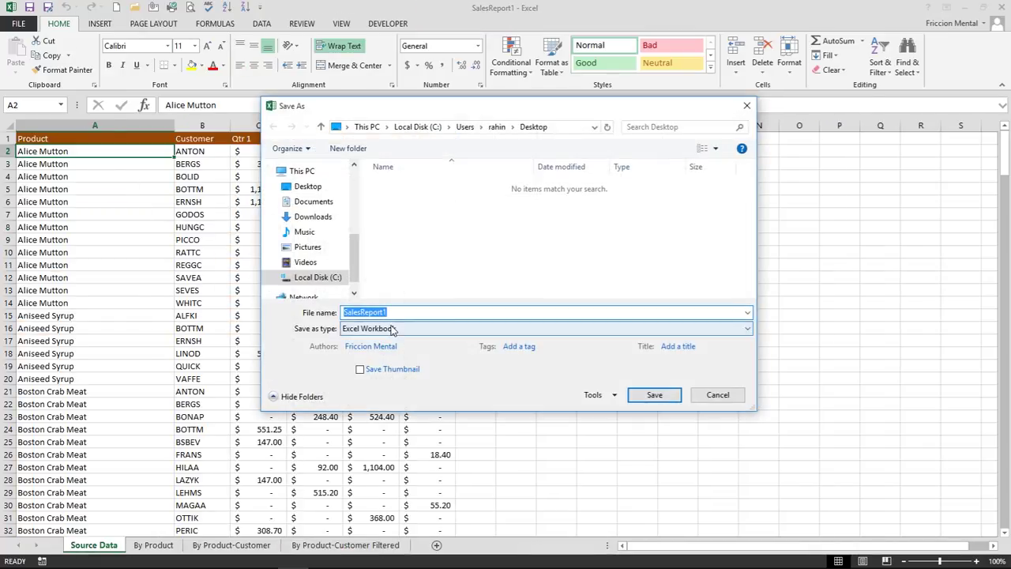
pyautogui.click(398, 329)
pyautogui.click(415, 289)
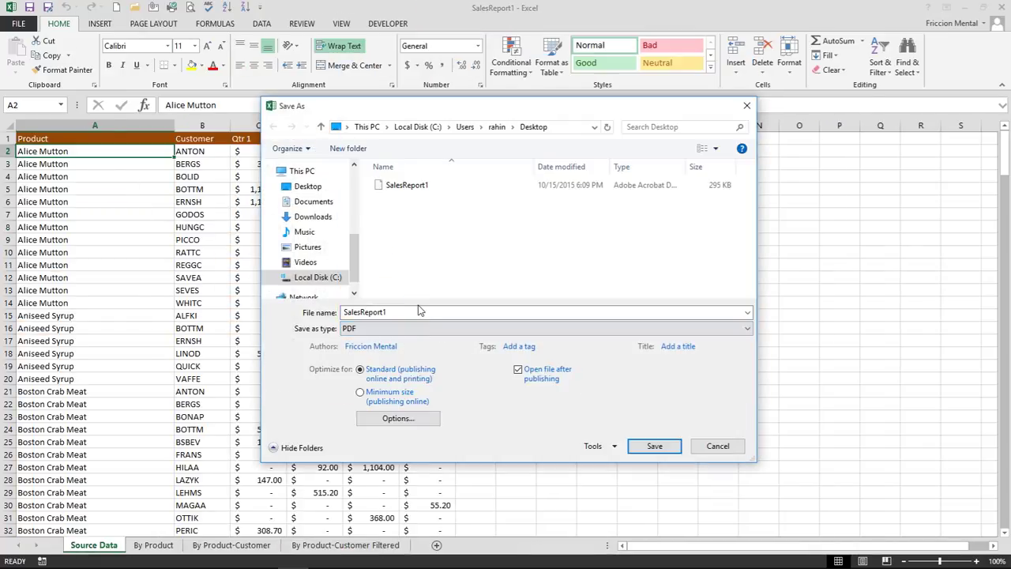
pyautogui.click(403, 418)
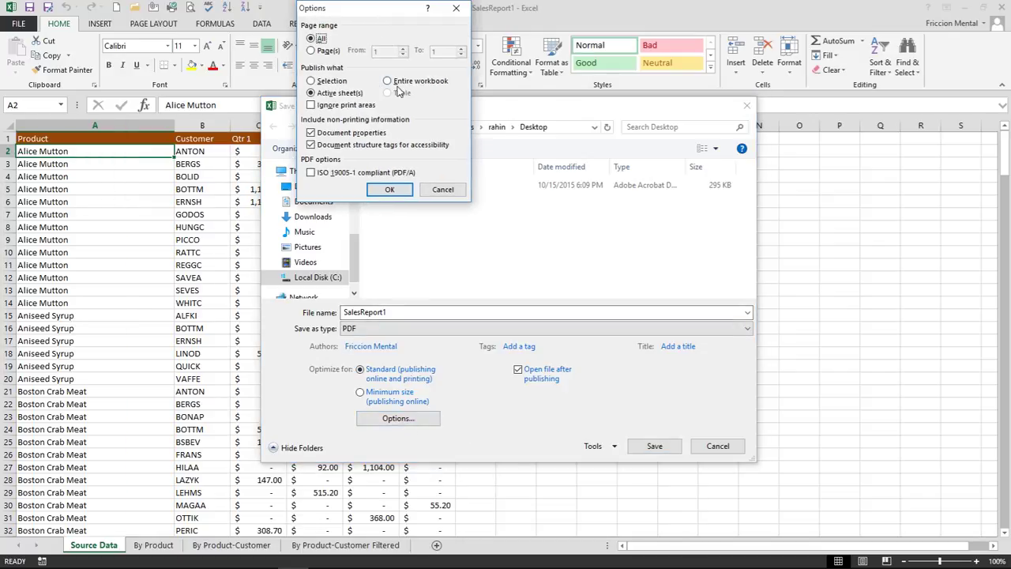
pyautogui.click(388, 81)
pyautogui.click(442, 190)
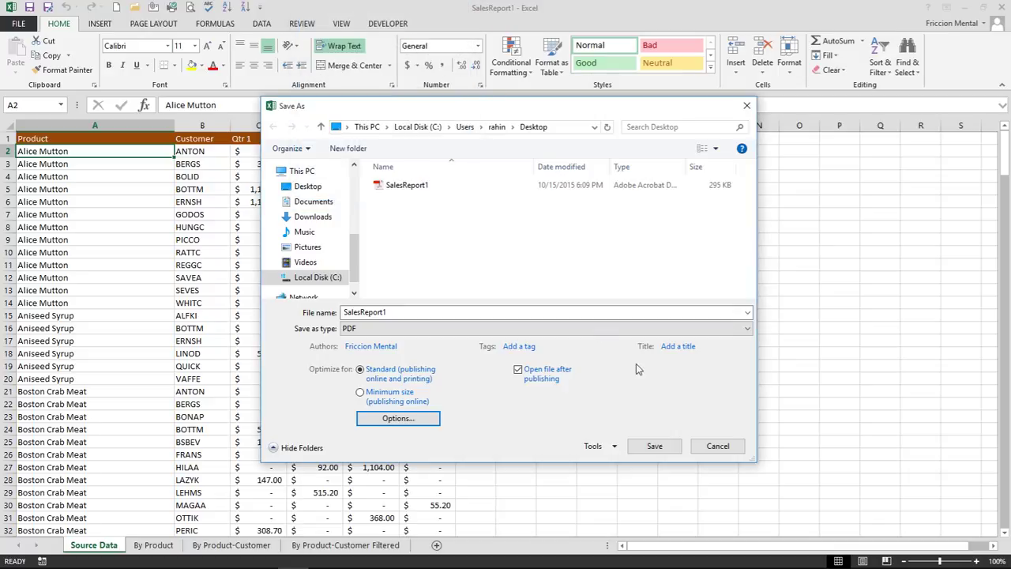
pyautogui.click(717, 447)
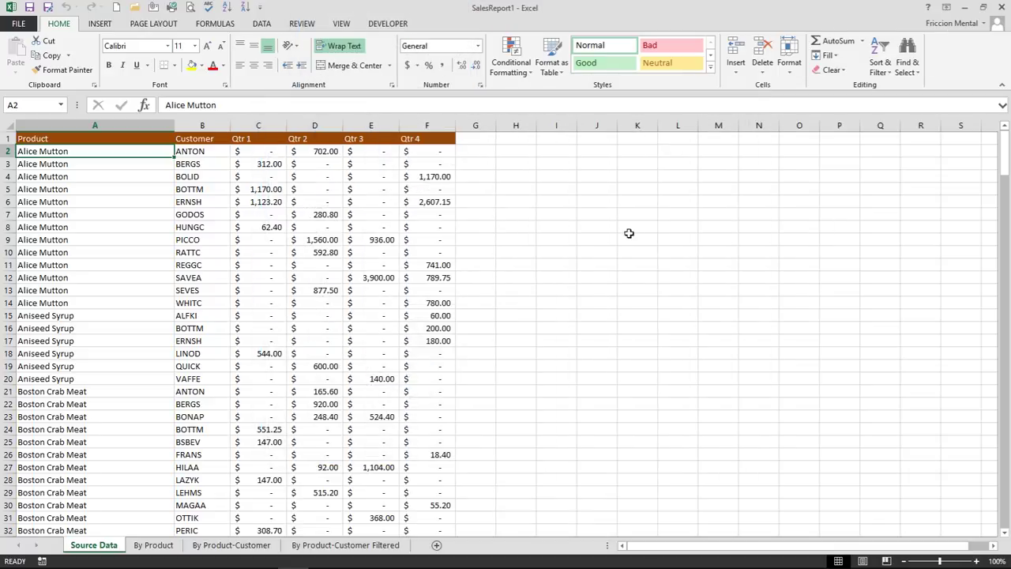